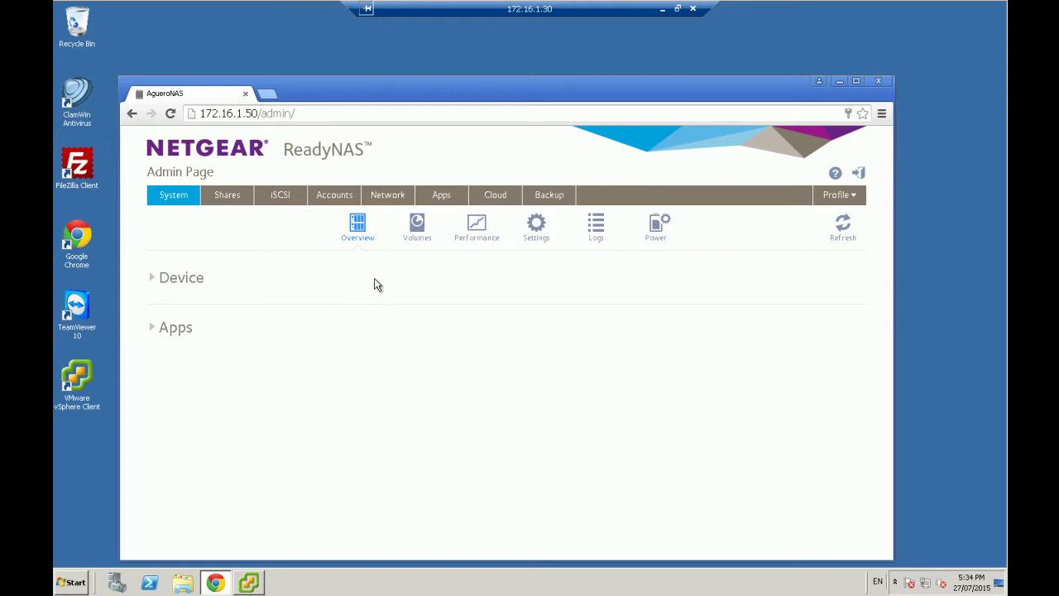
- Start a new iSCSI LUN on the NAS named TestLUN with the description "This is a test lun"
left_click(280, 195)
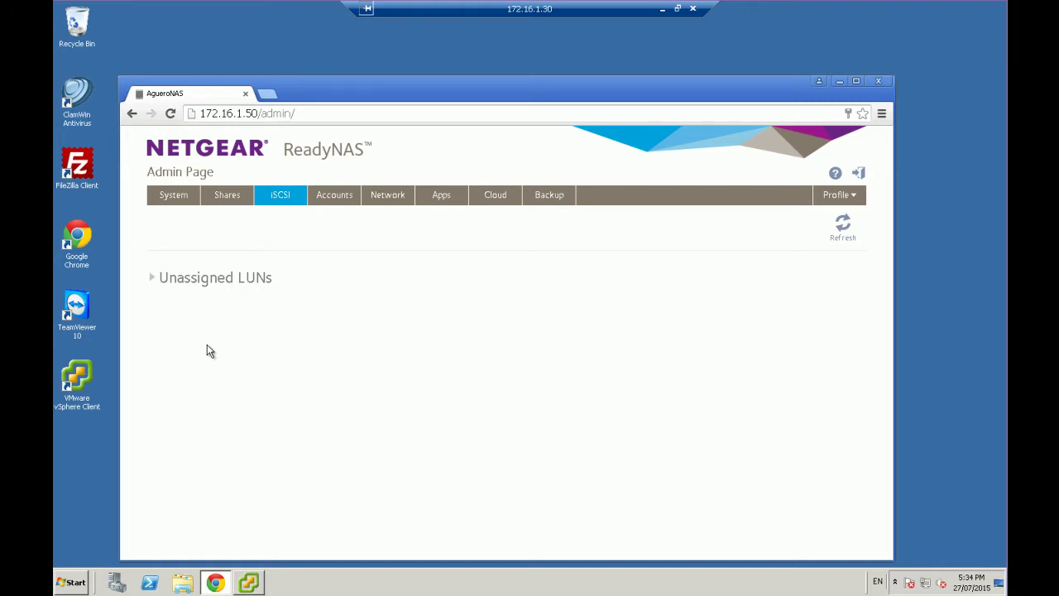
left_click(154, 280)
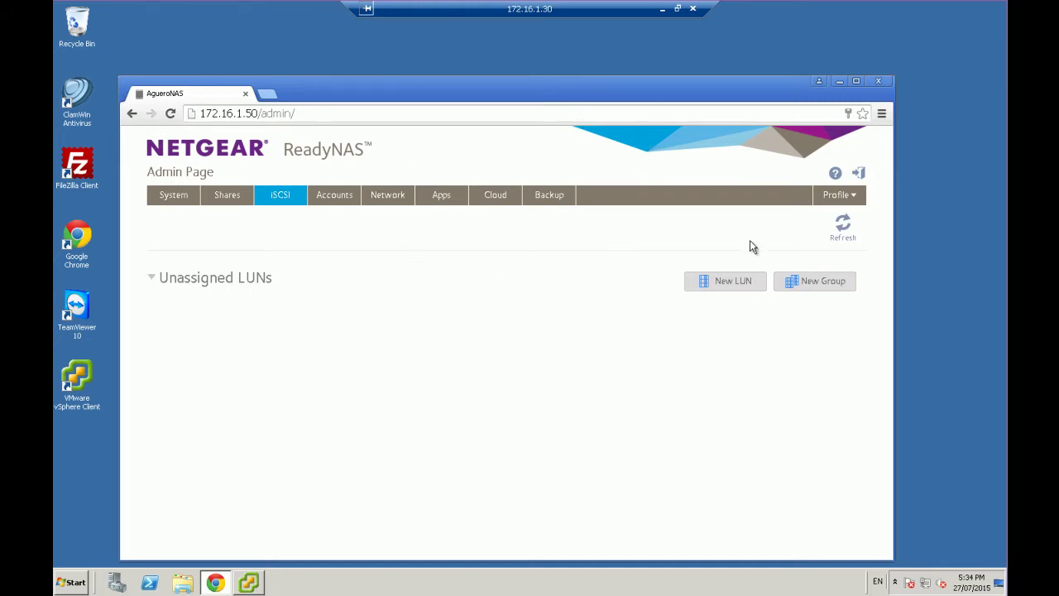
left_click(734, 281)
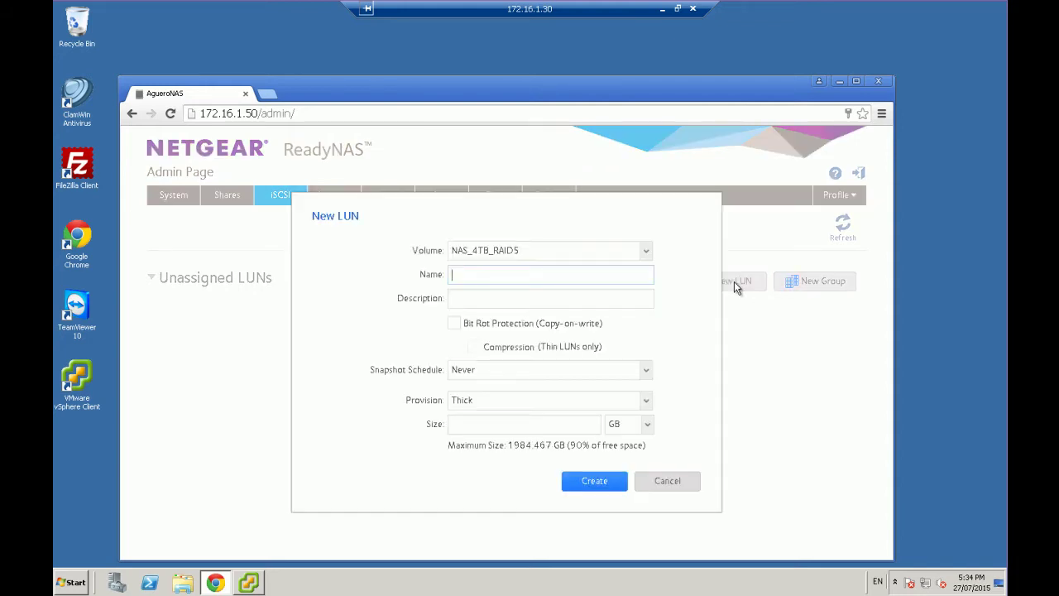
type("TestLUN")
left_click(480, 294)
type("This is a test lun")
left_click(488, 275)
- Set the new LUN's snapshot schedule to Weekly and accept the performance notice
left_click(486, 374)
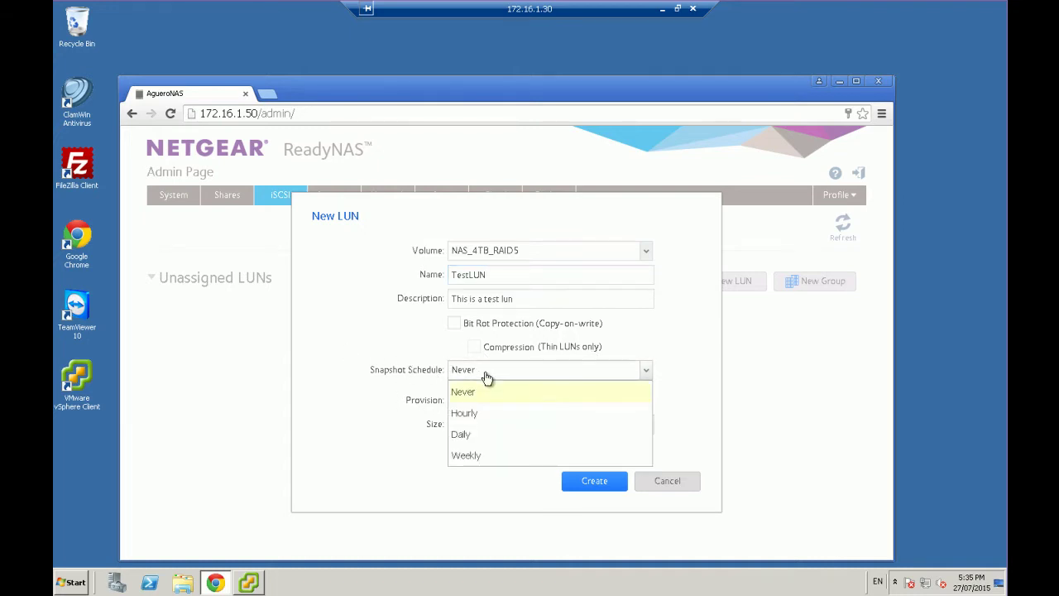
left_click(487, 458)
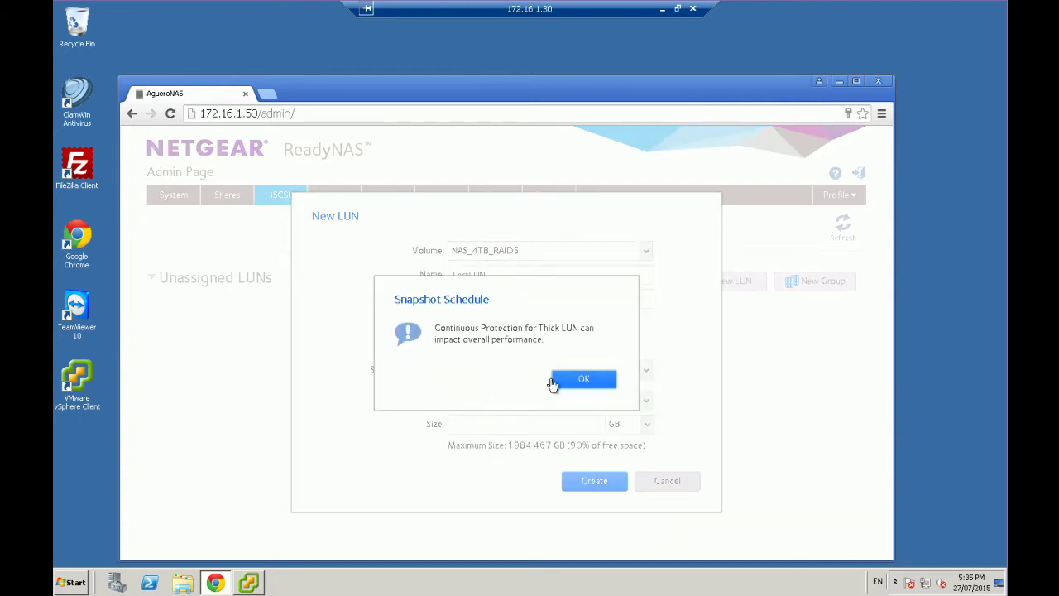
left_click(584, 381)
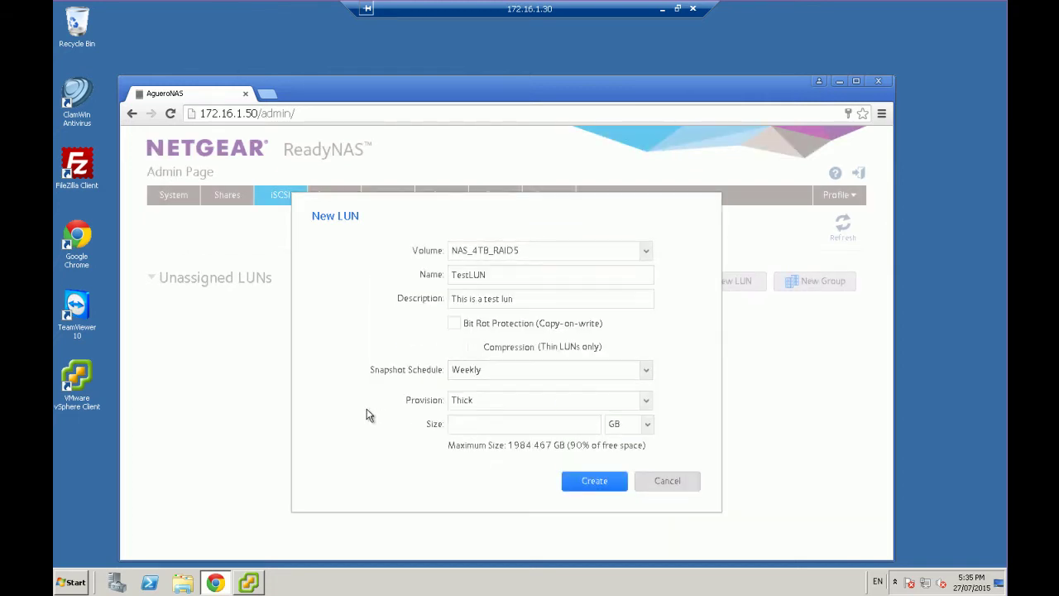
- Set the LUN's provisioning to Thick with a size of 20 GB and create it
left_click(478, 403)
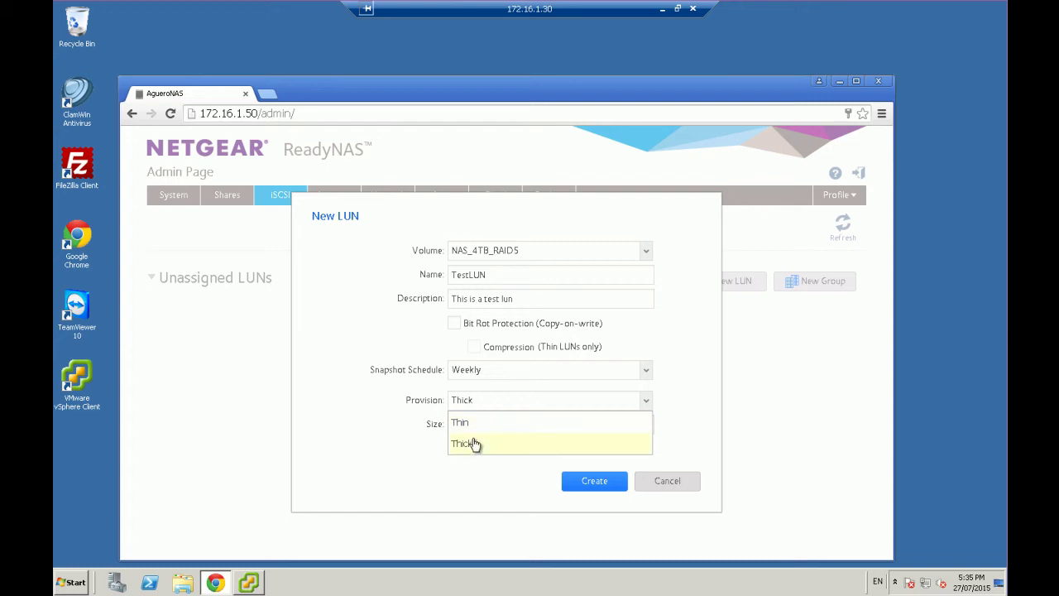
left_click(472, 442)
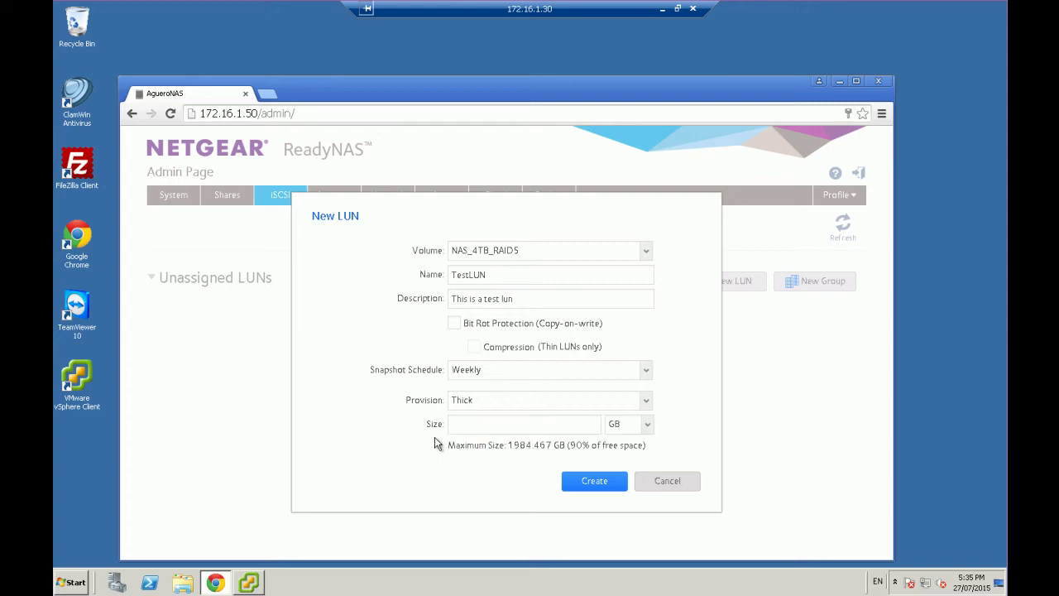
left_click(494, 404)
left_click(475, 423)
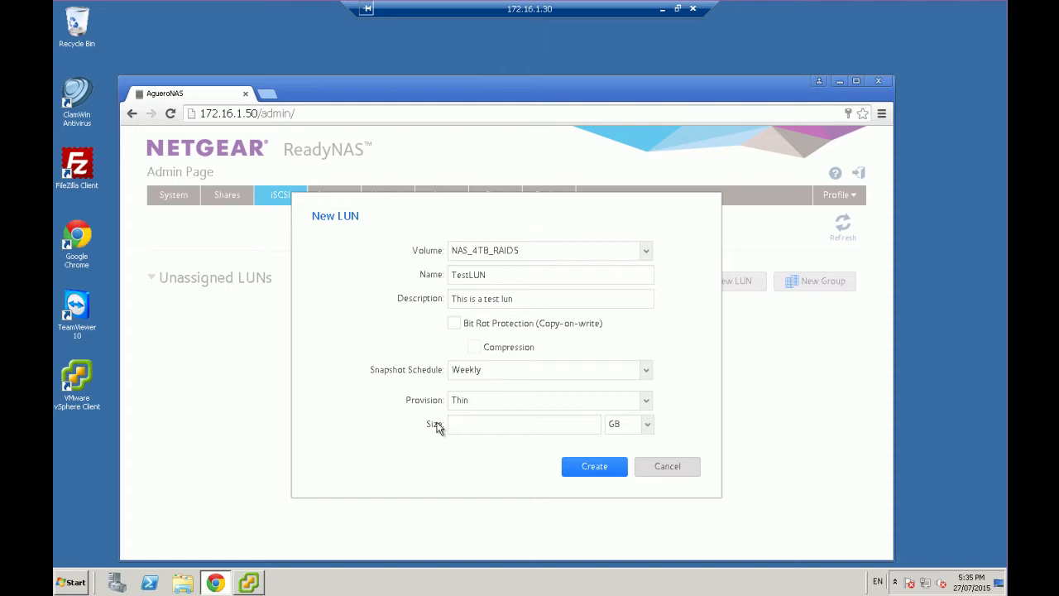
left_click(475, 403)
left_click(469, 445)
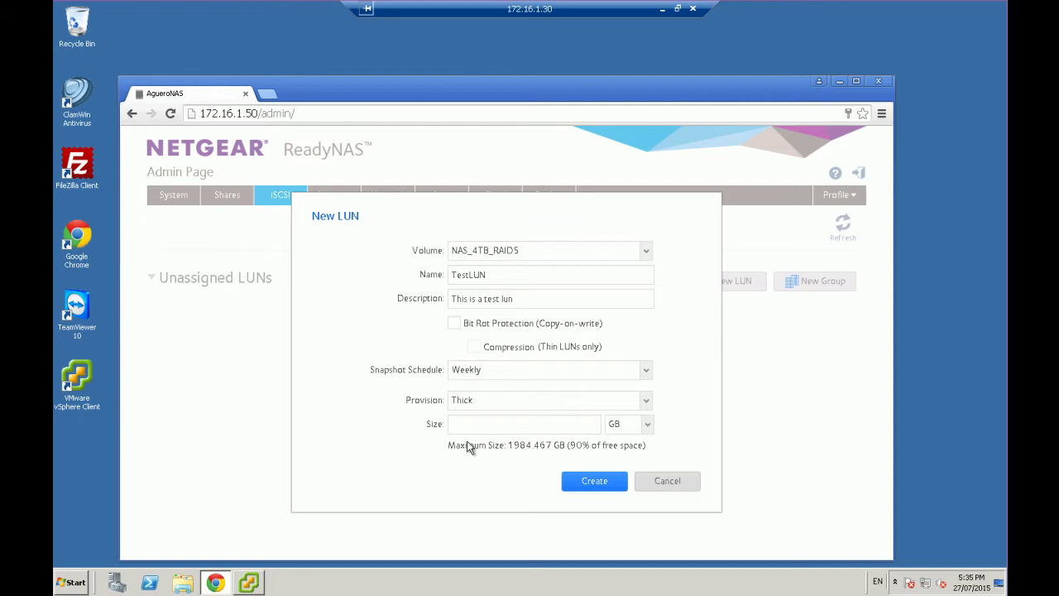
type("20")
left_click(594, 481)
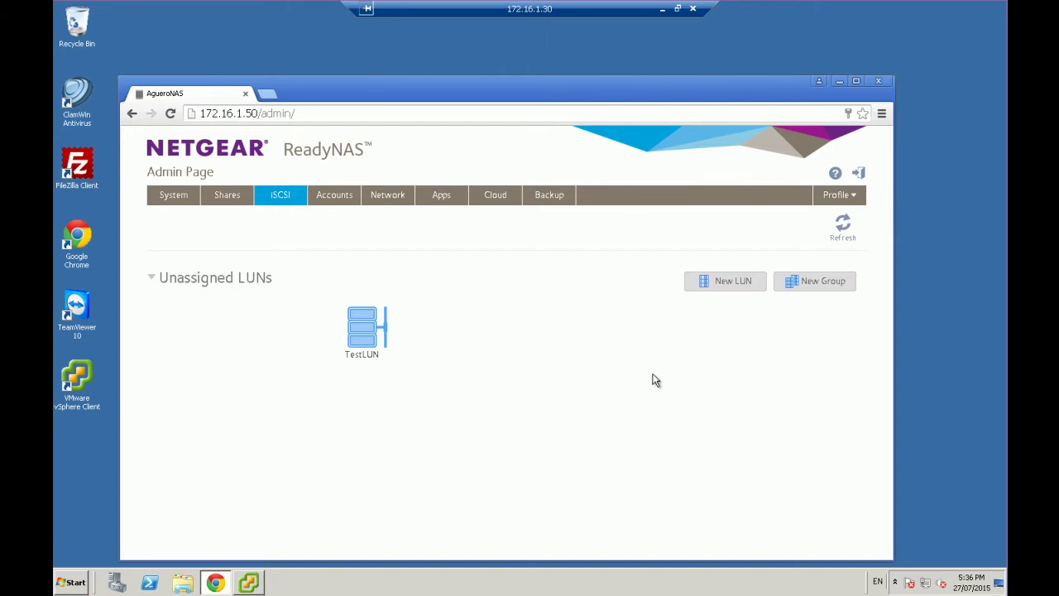
- Create a new LUN group named TestGroup
left_click(809, 282)
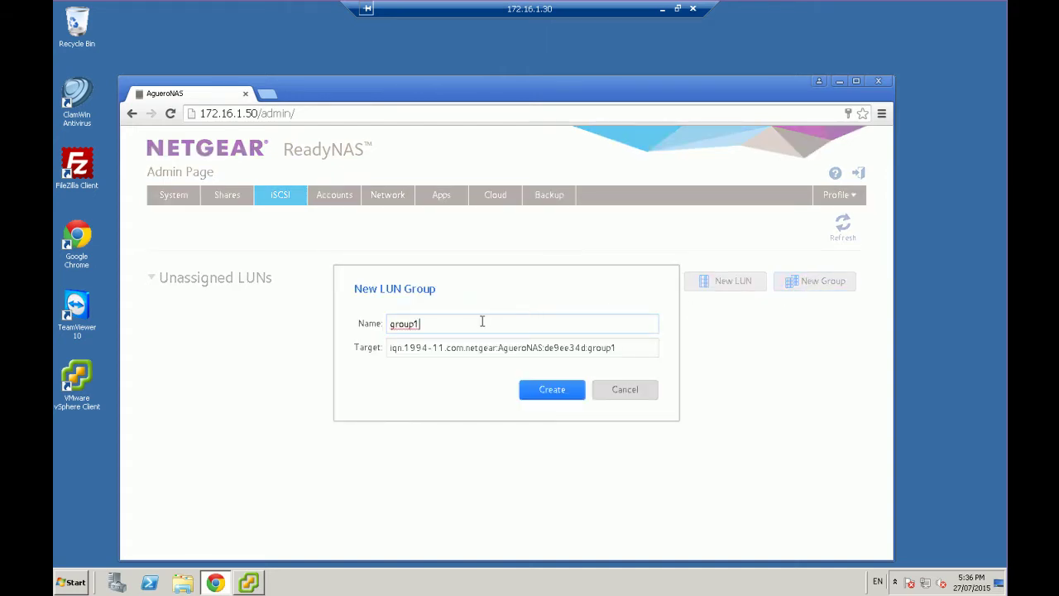
type("TestGroup")
left_click(560, 394)
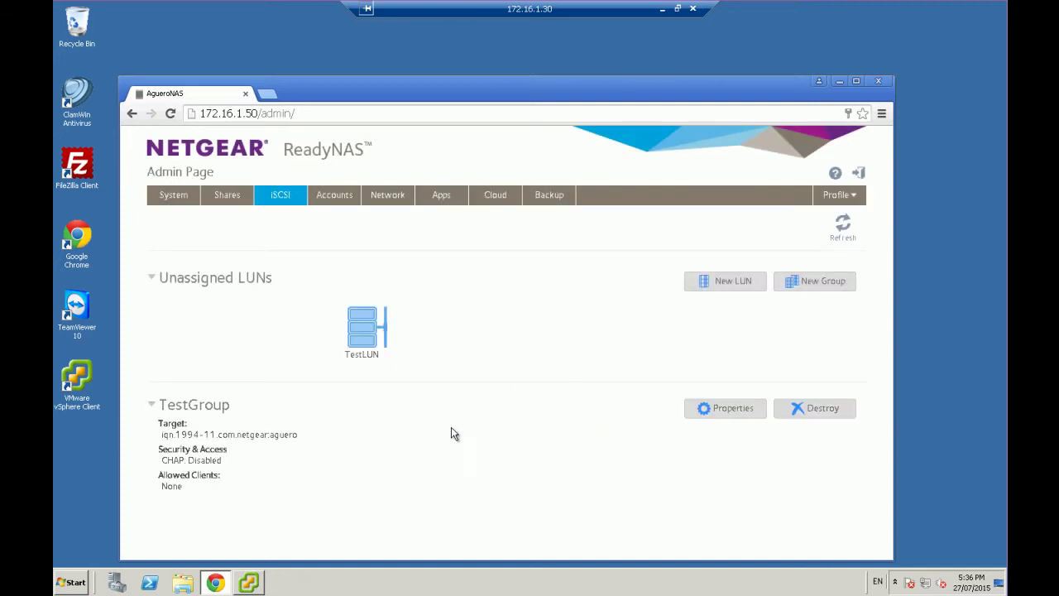
- Assign TestLUN to the TestGroup LUN group
left_click(367, 329)
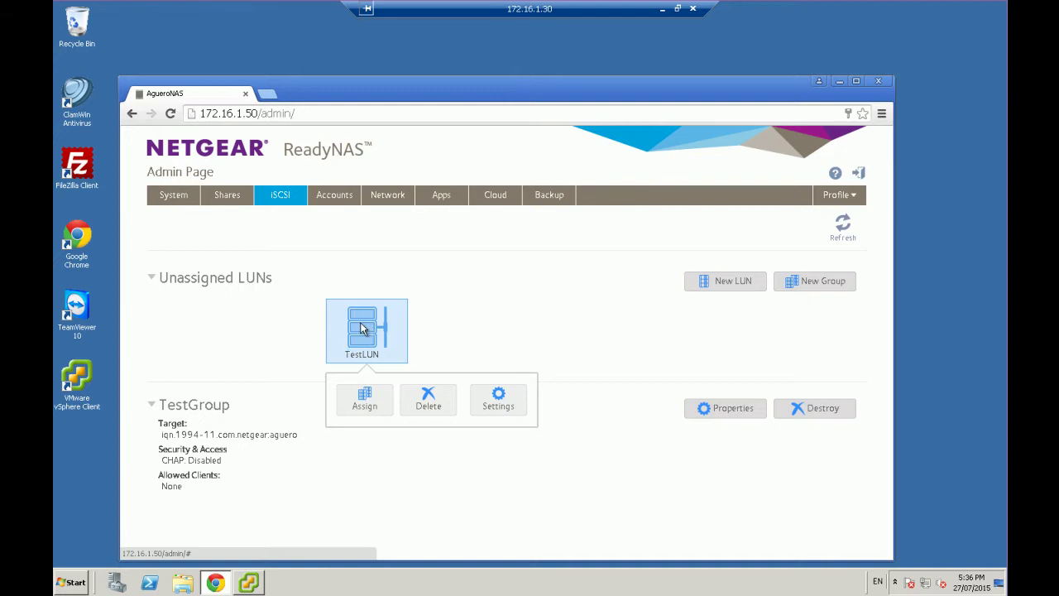
left_click(369, 405)
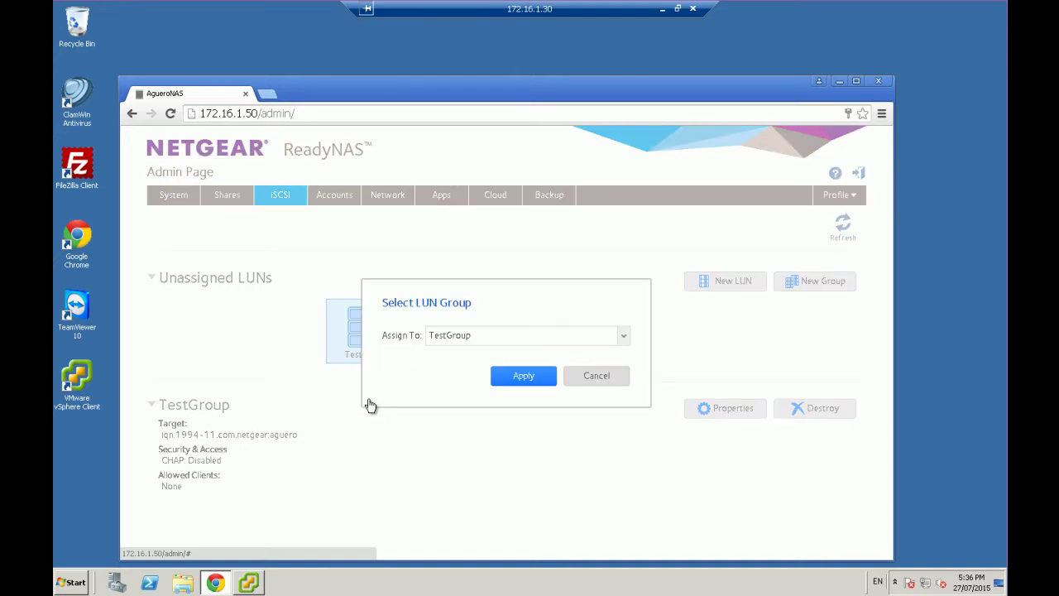
left_click(523, 342)
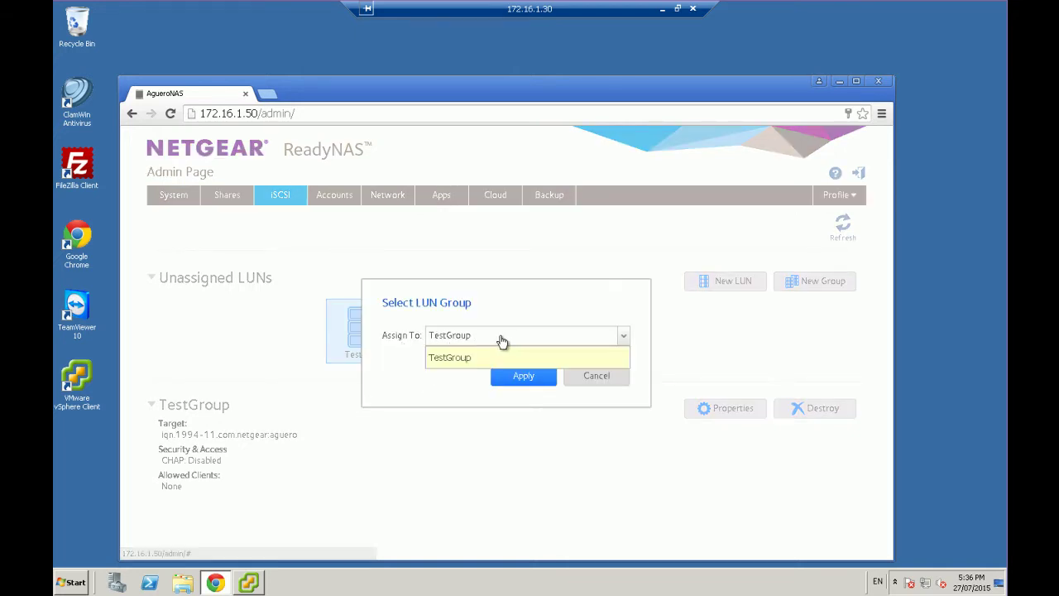
left_click(464, 362)
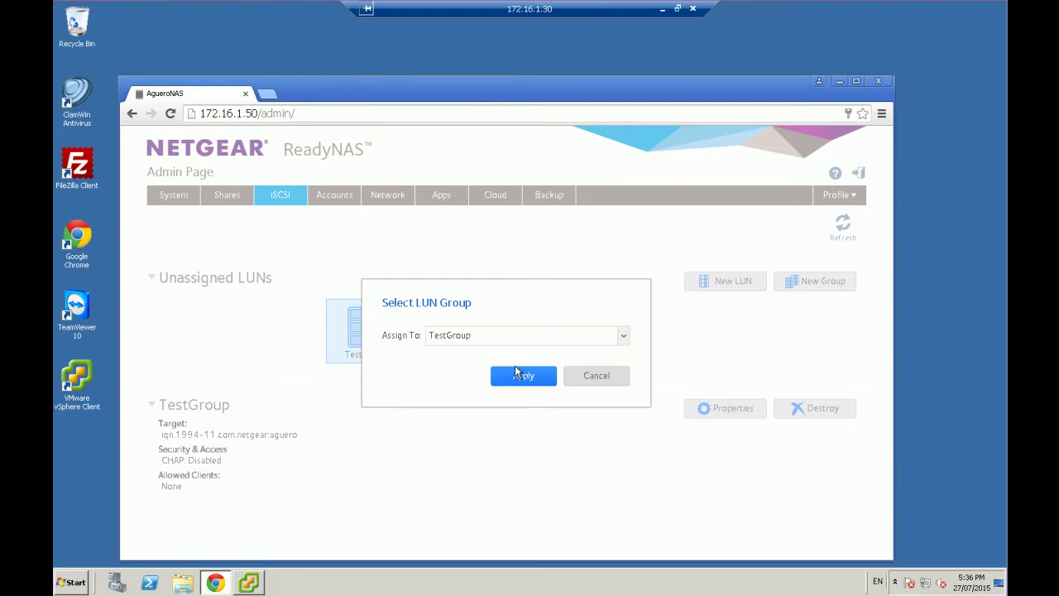
left_click(522, 376)
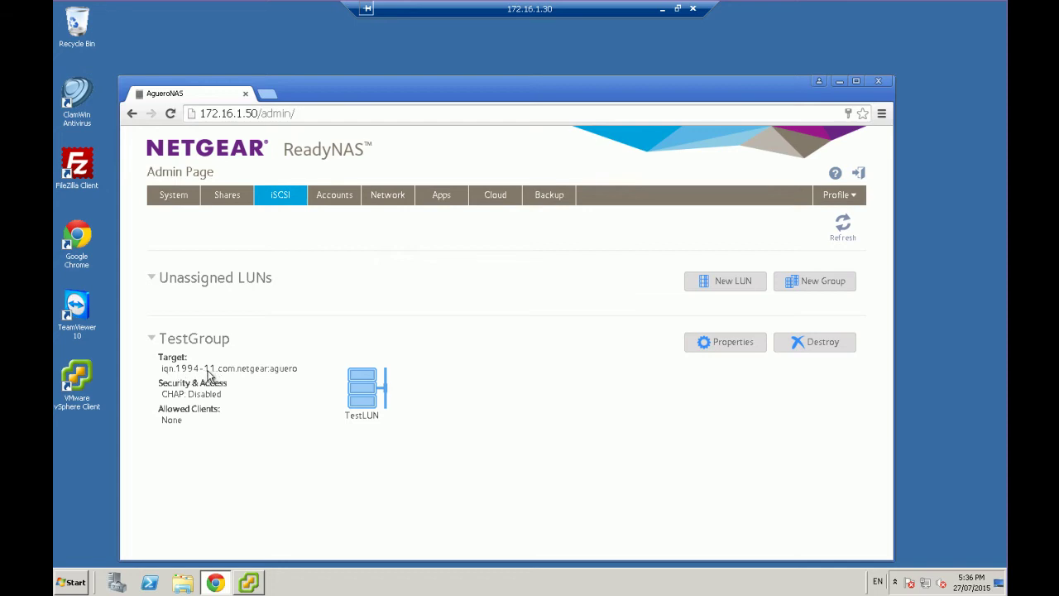
- Review TestLUN's property settings and close them without making changes
left_click(366, 389)
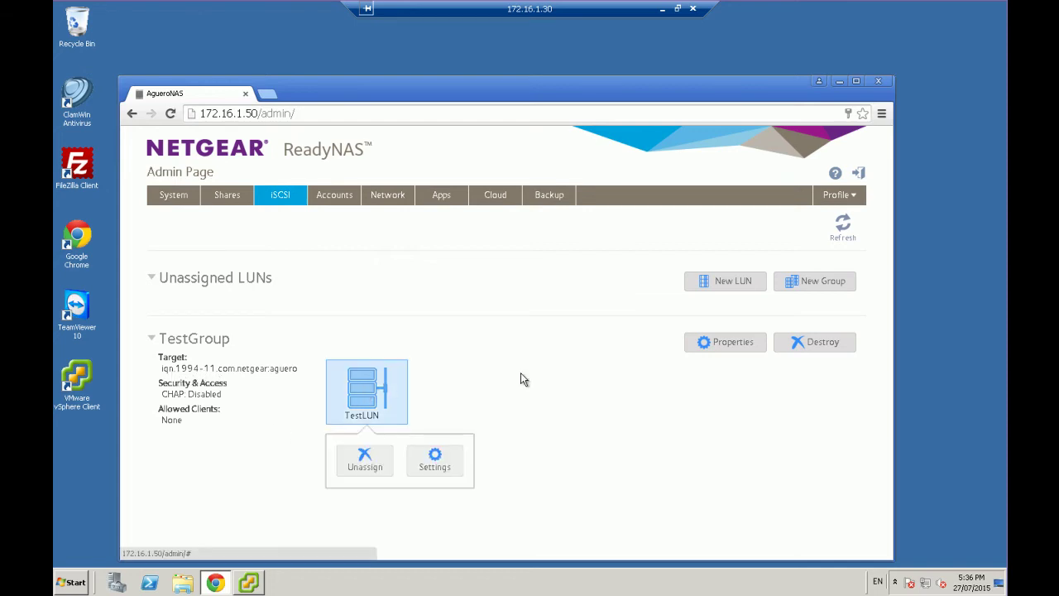
left_click(436, 459)
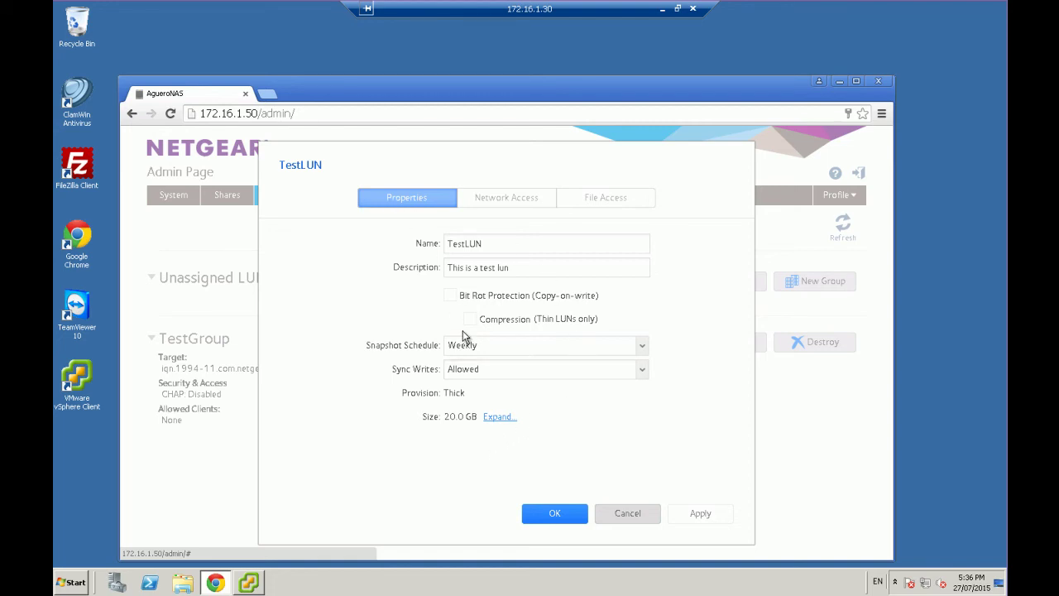
left_click(628, 516)
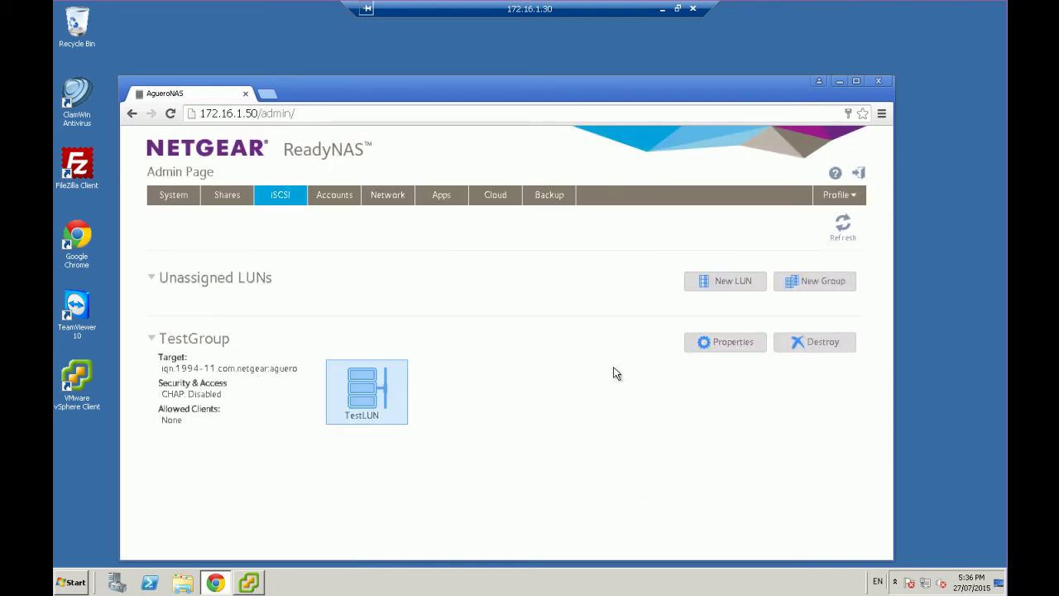
- Set the allowed initiators in TestGroup's properties to Any and apply the change
left_click(739, 344)
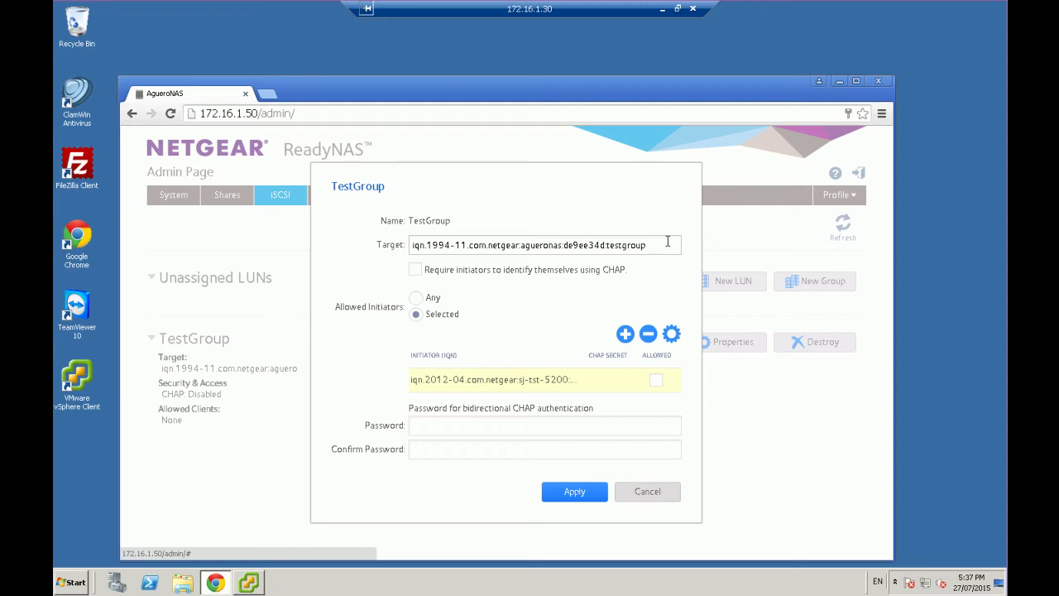
left_click(422, 429)
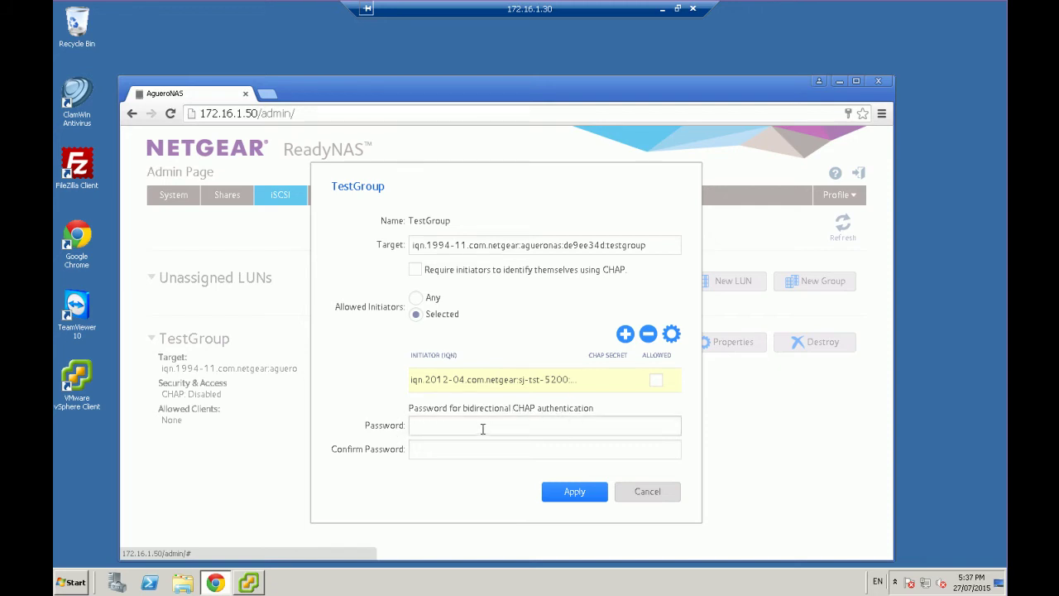
left_click(476, 447)
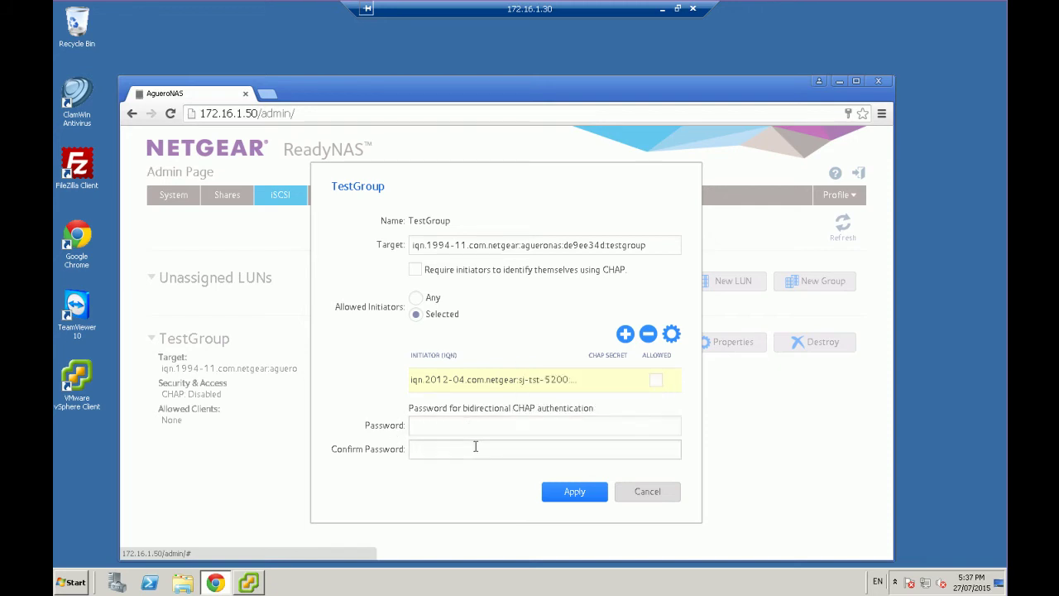
left_click(368, 405)
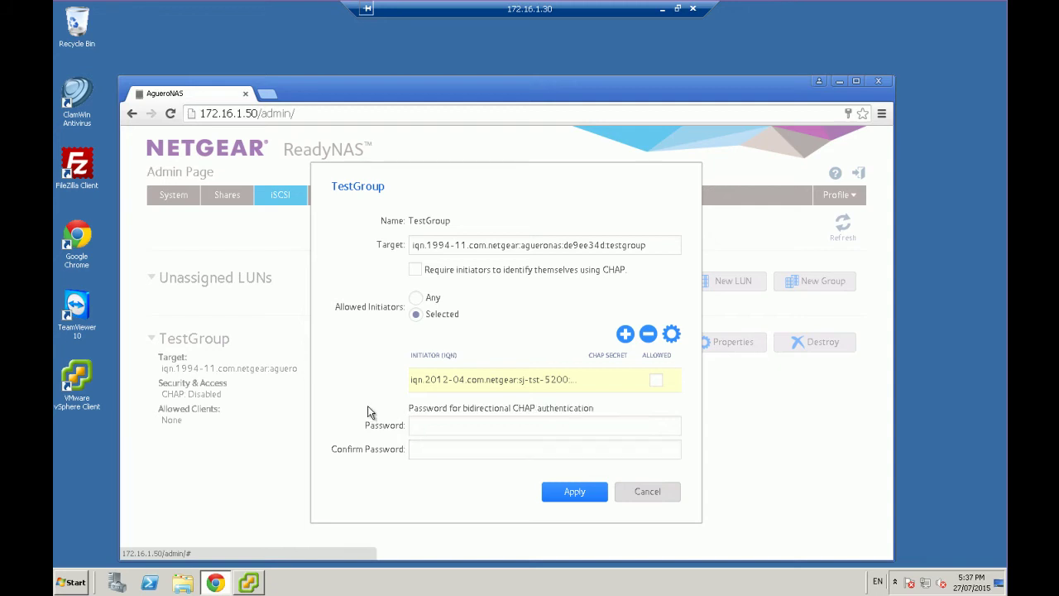
left_click(415, 299)
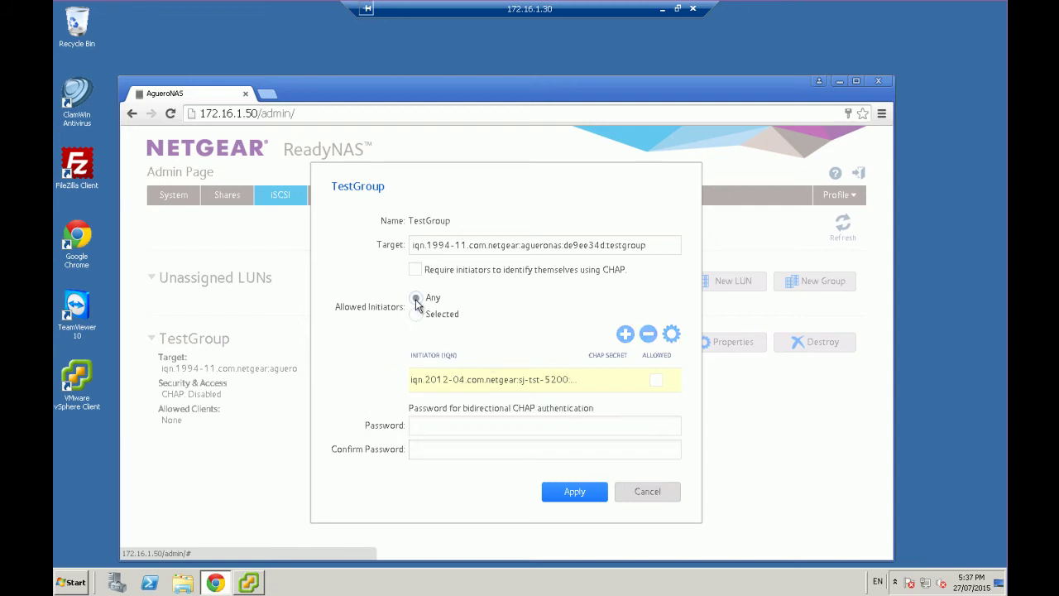
left_click(579, 495)
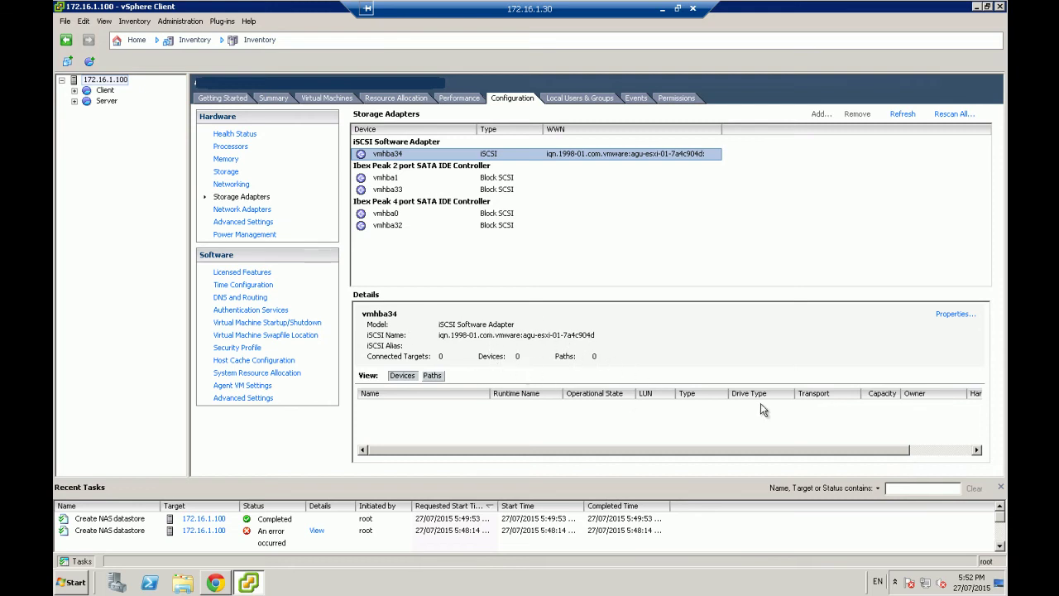
- In the vSphere Client, add iSCSI server 172.16.1.50 as a dynamic discovery send target for adapter vmhba34 and close the initiator properties
left_click(823, 401)
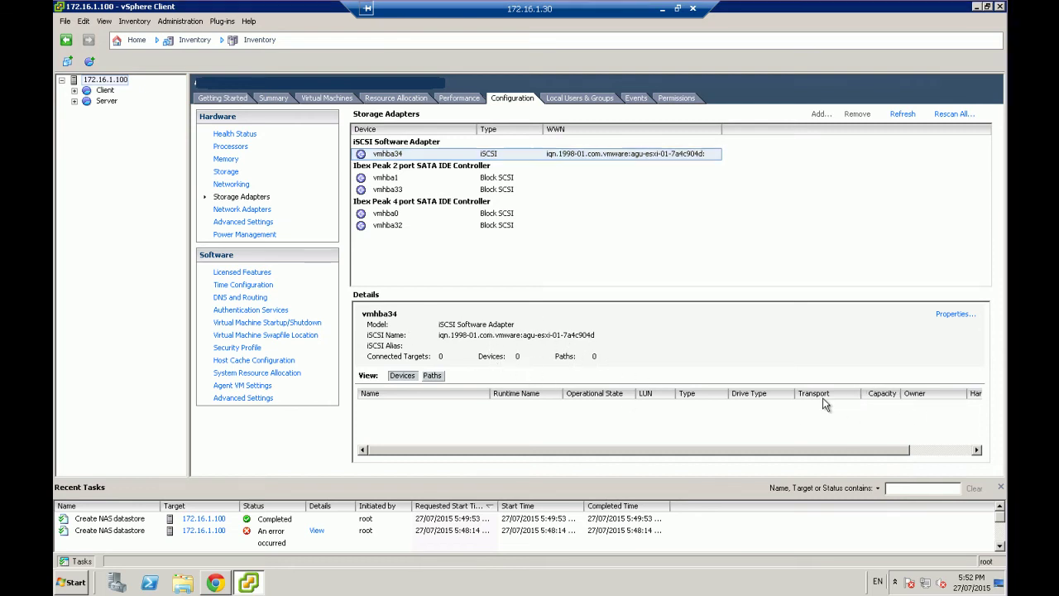
left_click(956, 314)
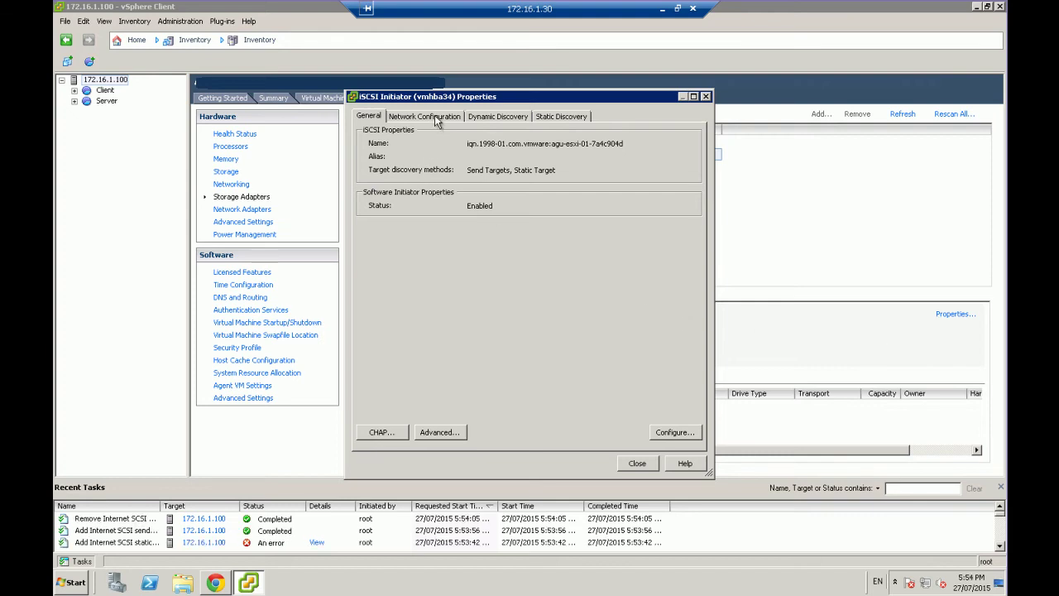
left_click(434, 117)
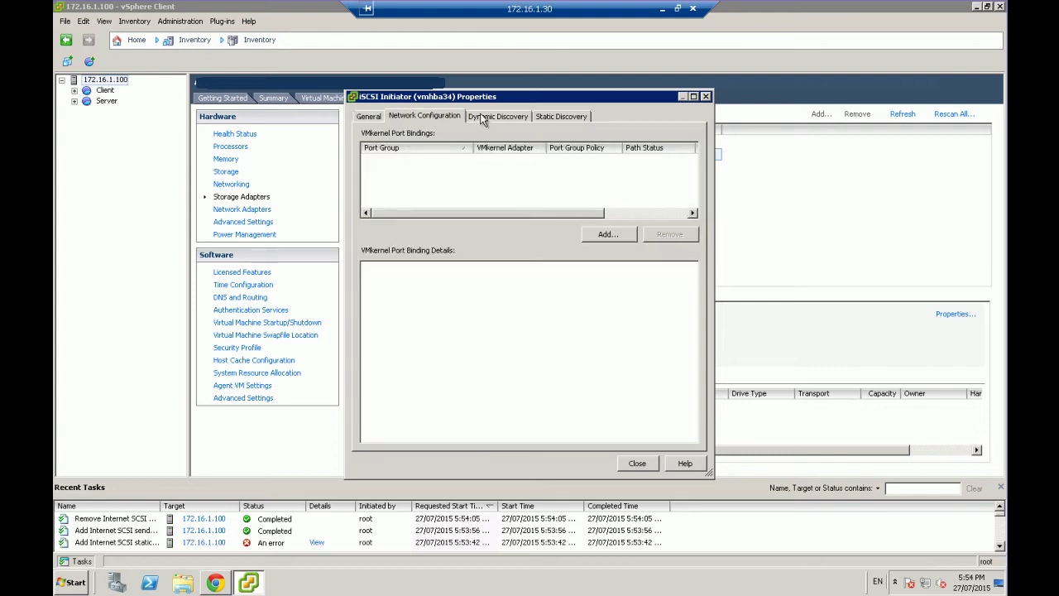
left_click(495, 116)
left_click(563, 117)
left_click(369, 117)
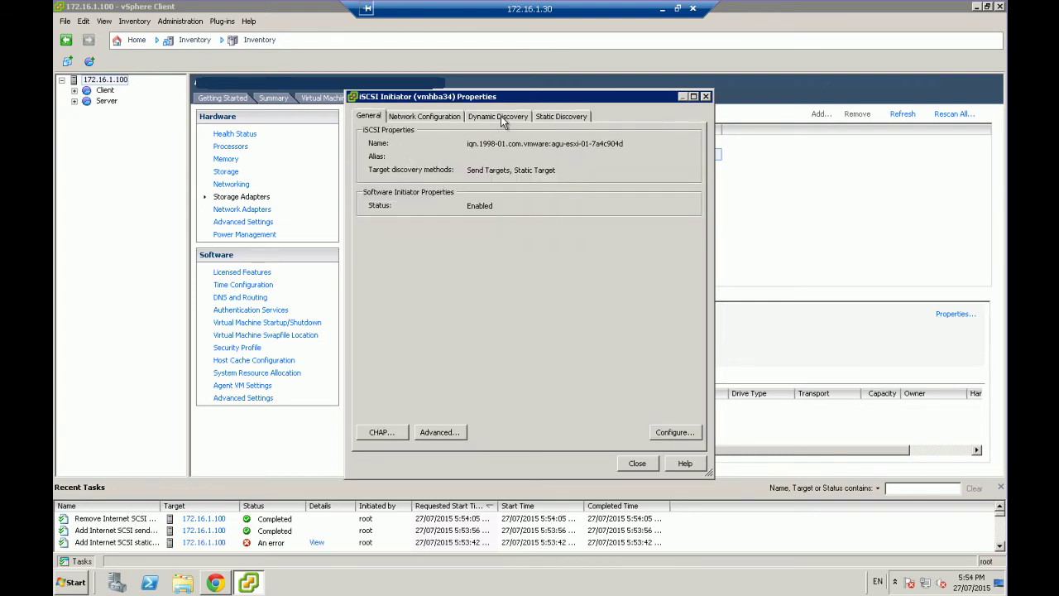
left_click(500, 116)
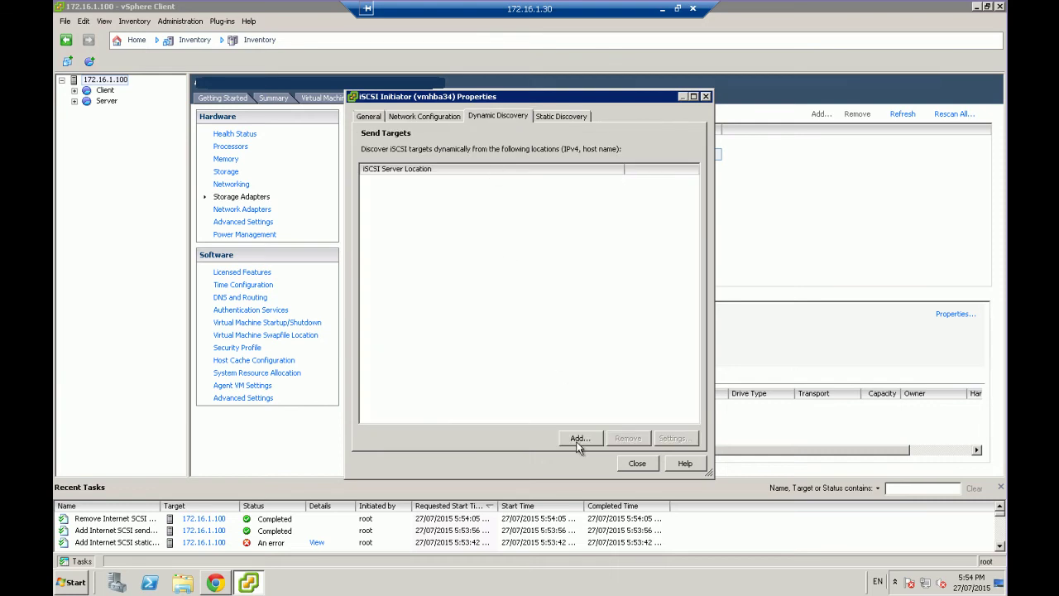
left_click(579, 439)
type("172.16.1.50")
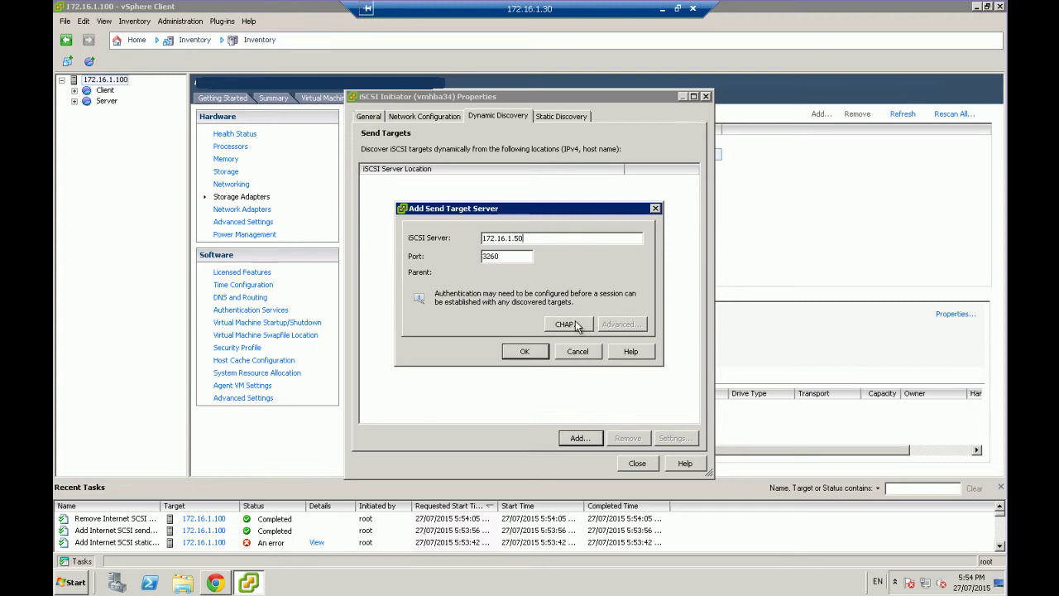
left_click(522, 352)
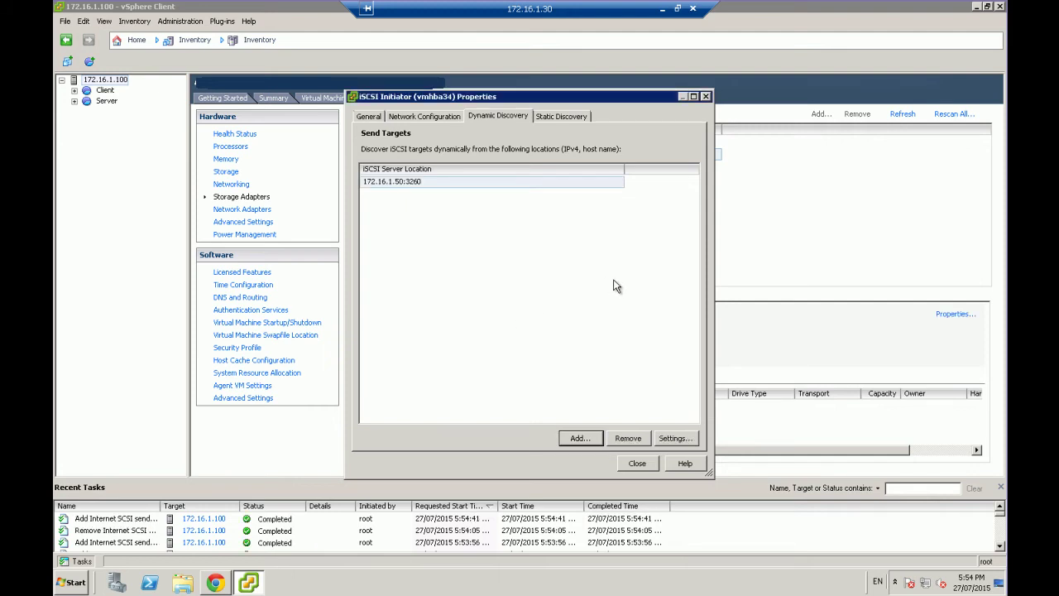
left_click(602, 398)
left_click(636, 464)
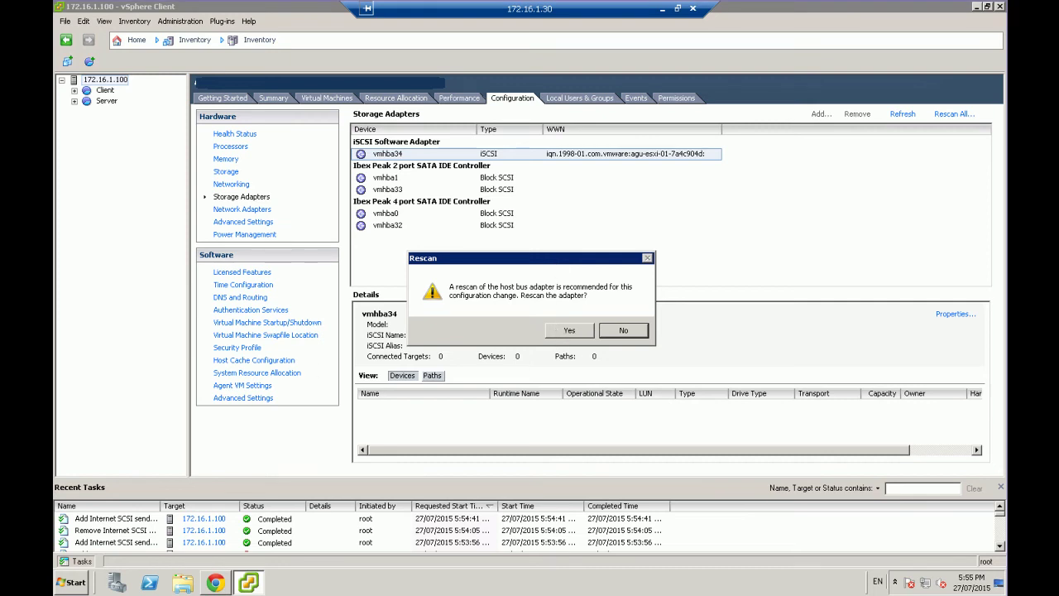
- Rescan the vmhba34 host bus adapter and check the details of the discovered LIO-ORG iSCSI disk
left_click(569, 331)
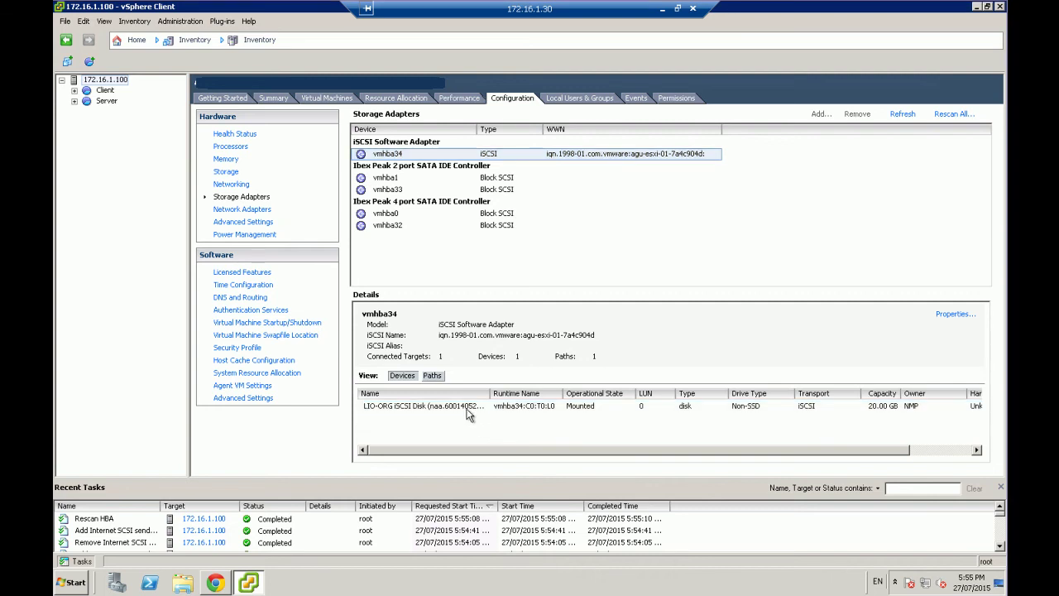
left_click(422, 409)
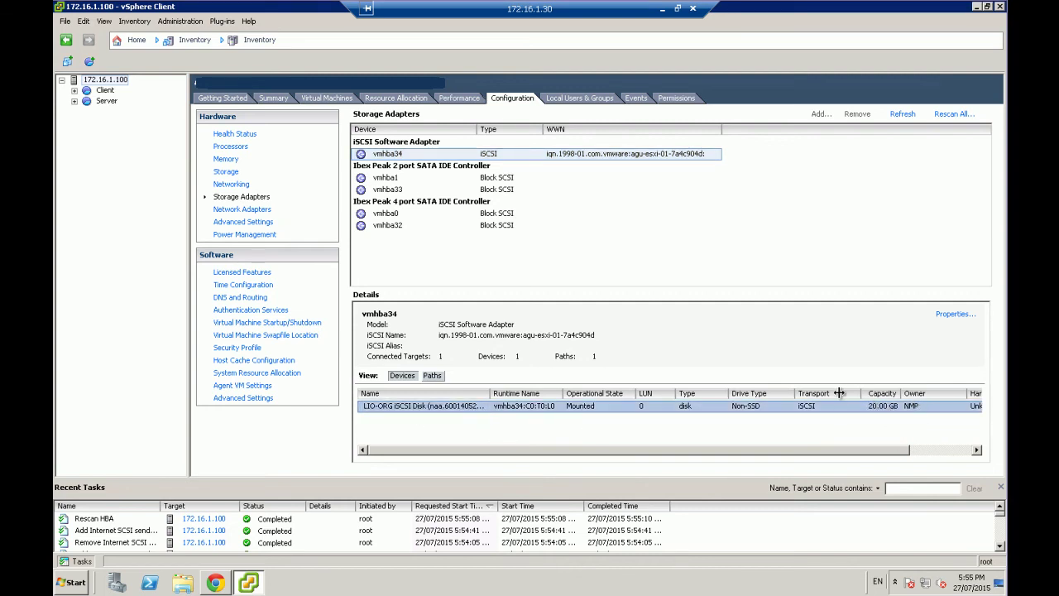
left_click(950, 449)
left_click_drag(897, 448, 731, 452)
- Start adding a Disk/LUN datastore on the LIO-ORG iSCSI disk with the VMFS-5 file system, accepting the disk layout
left_click(225, 177)
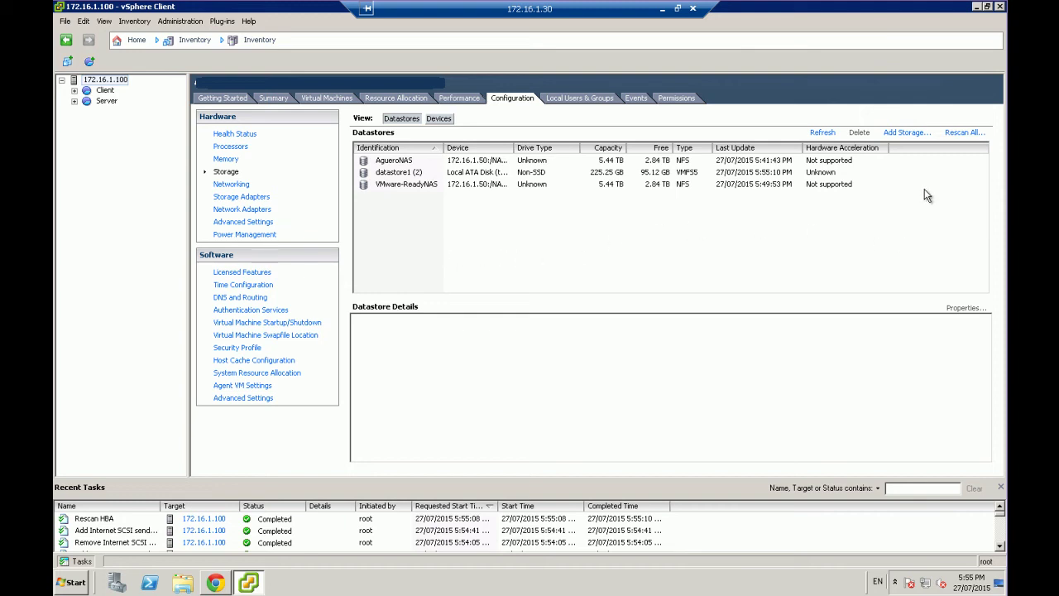
left_click(907, 133)
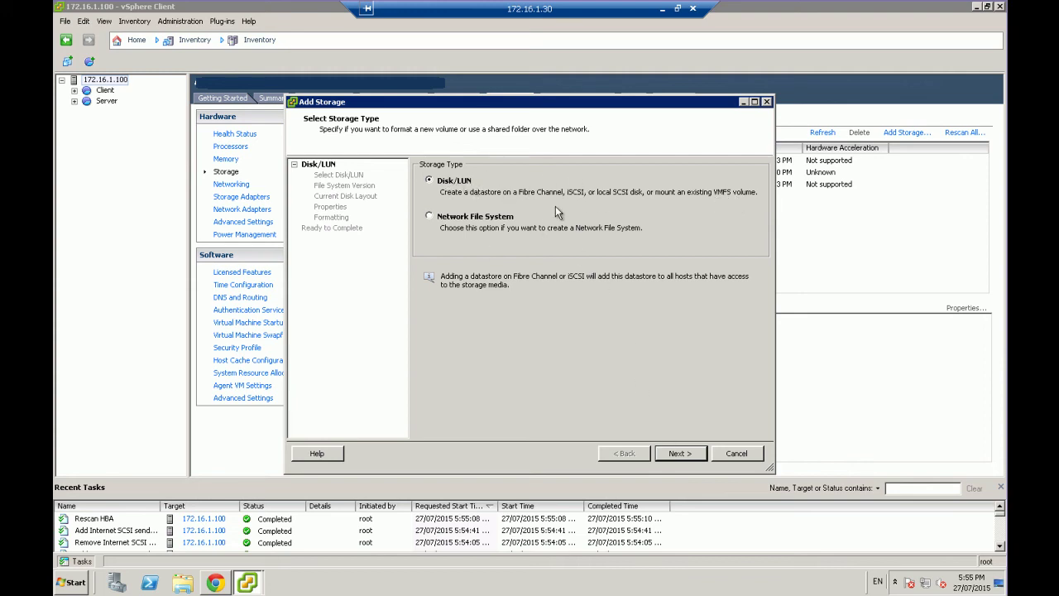
left_click(690, 454)
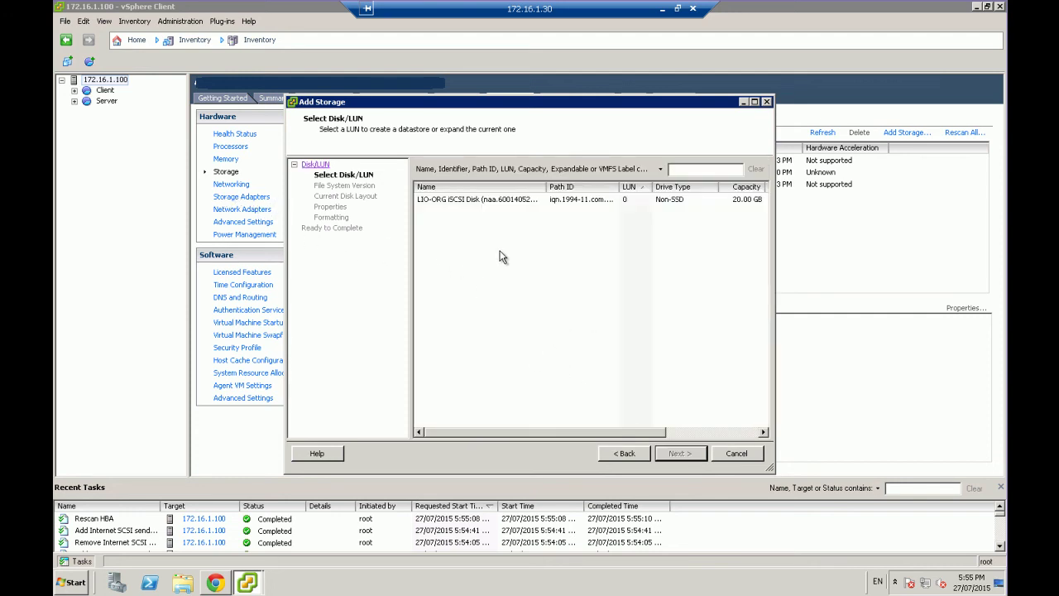
left_click(448, 199)
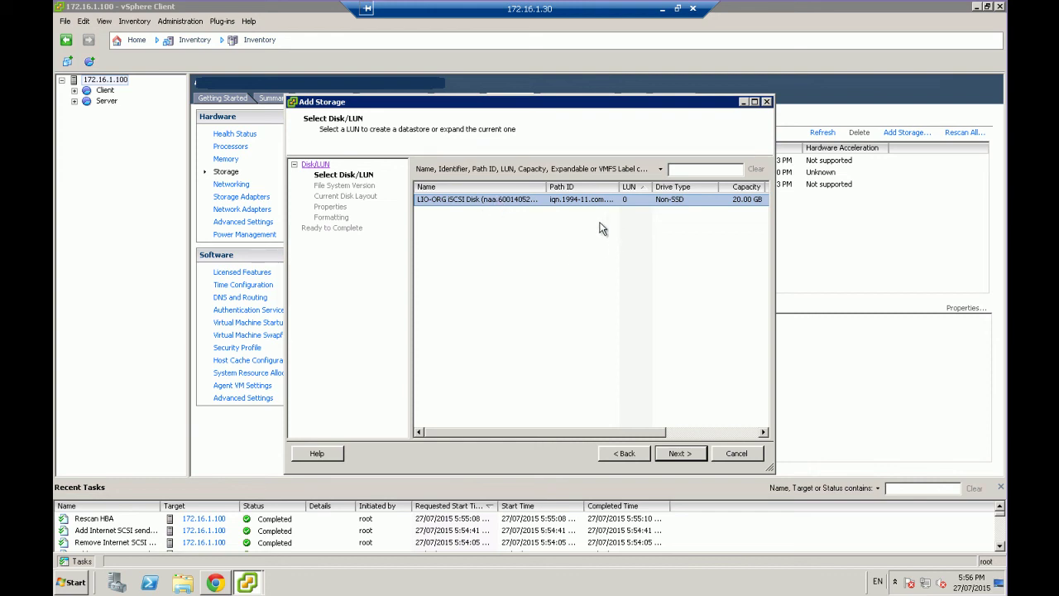
left_click(679, 453)
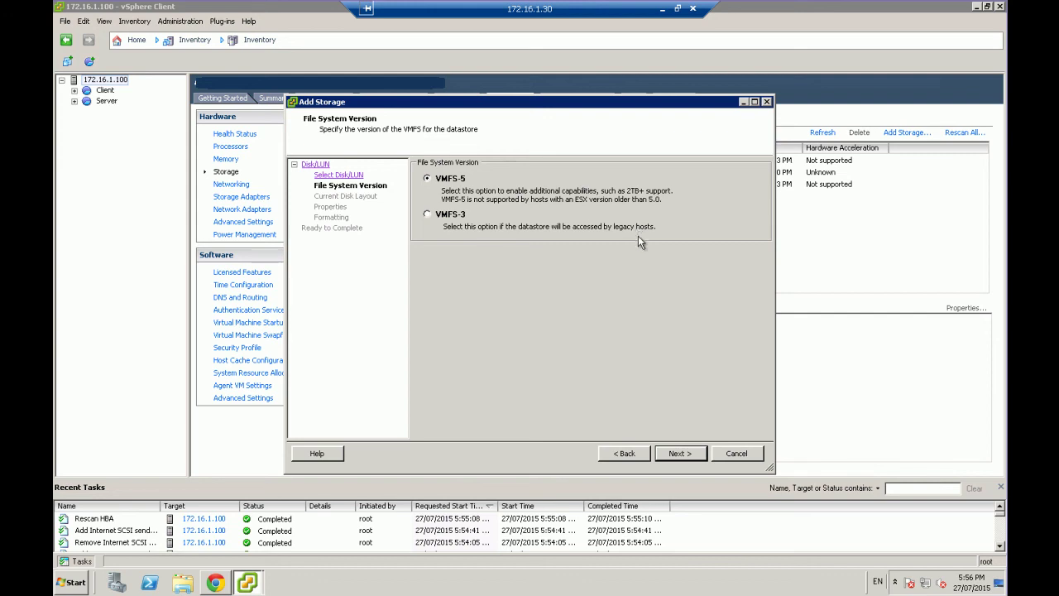
left_click(678, 453)
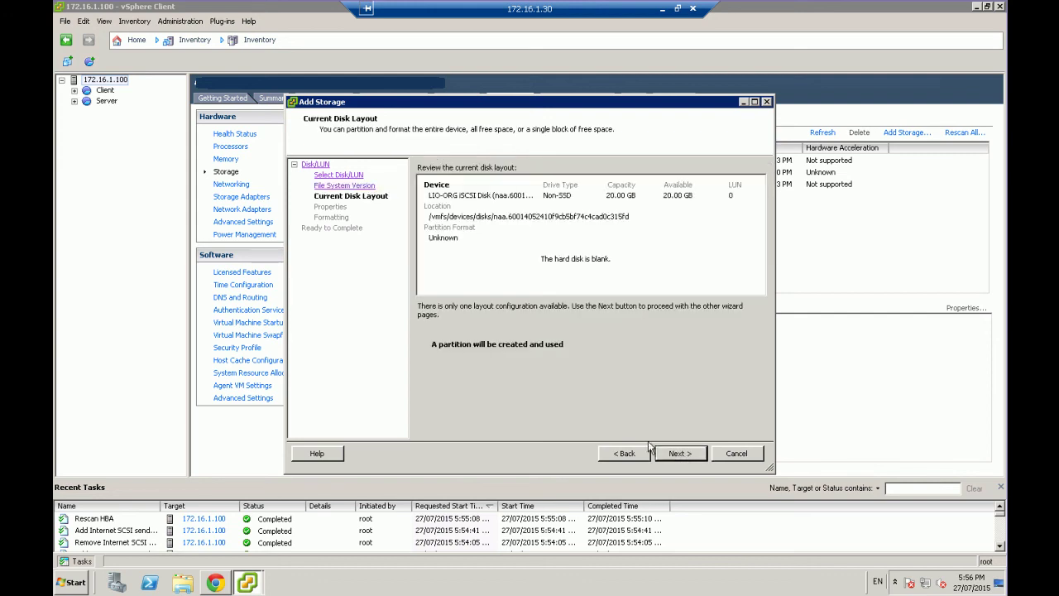
left_click(684, 453)
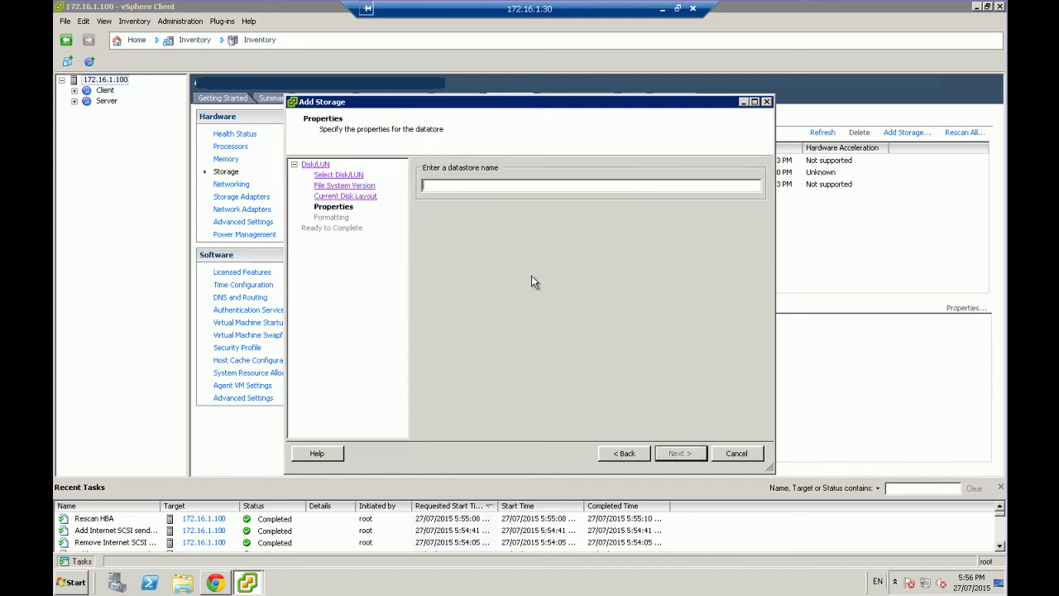
- Name the datastore Test_LUN, allocate the maximum available space, finish creating it, and show its details in the datastore list
type("Test_LUN")
left_click(683, 457)
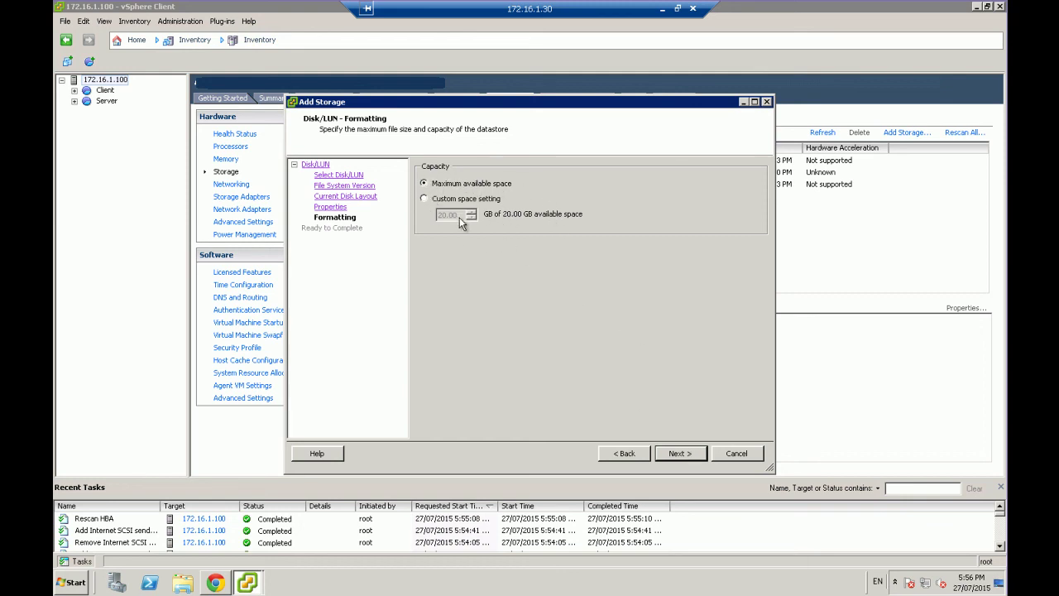
left_click(423, 198)
left_click(424, 184)
left_click(676, 453)
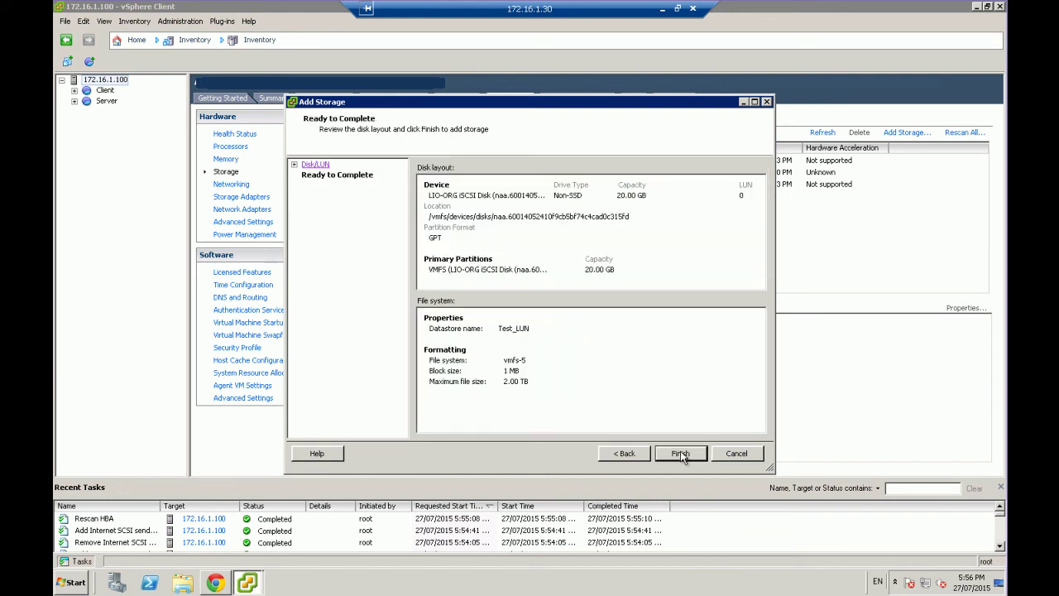
left_click(677, 453)
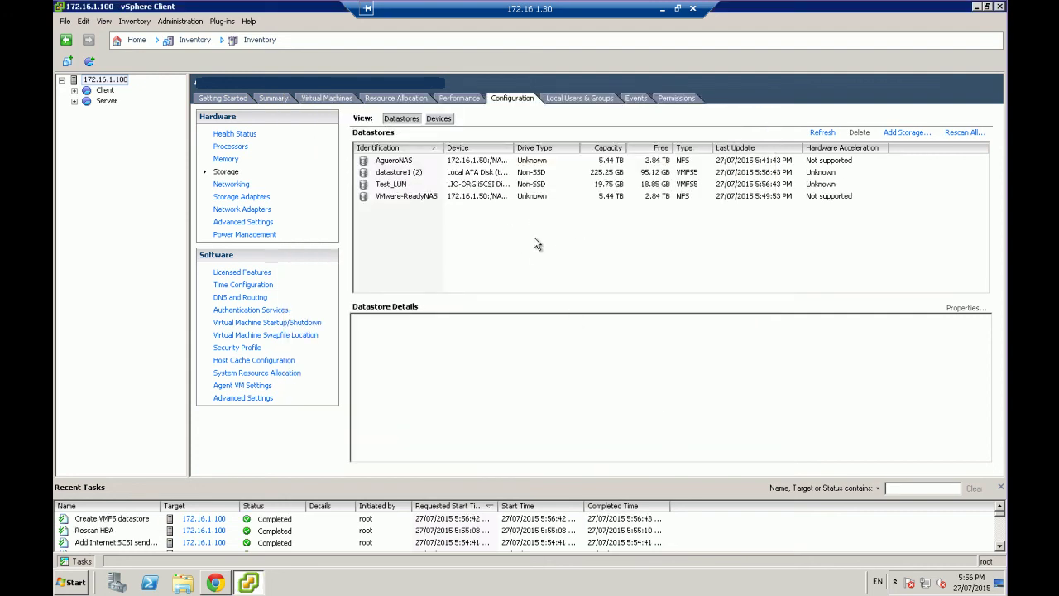
left_click(393, 187)
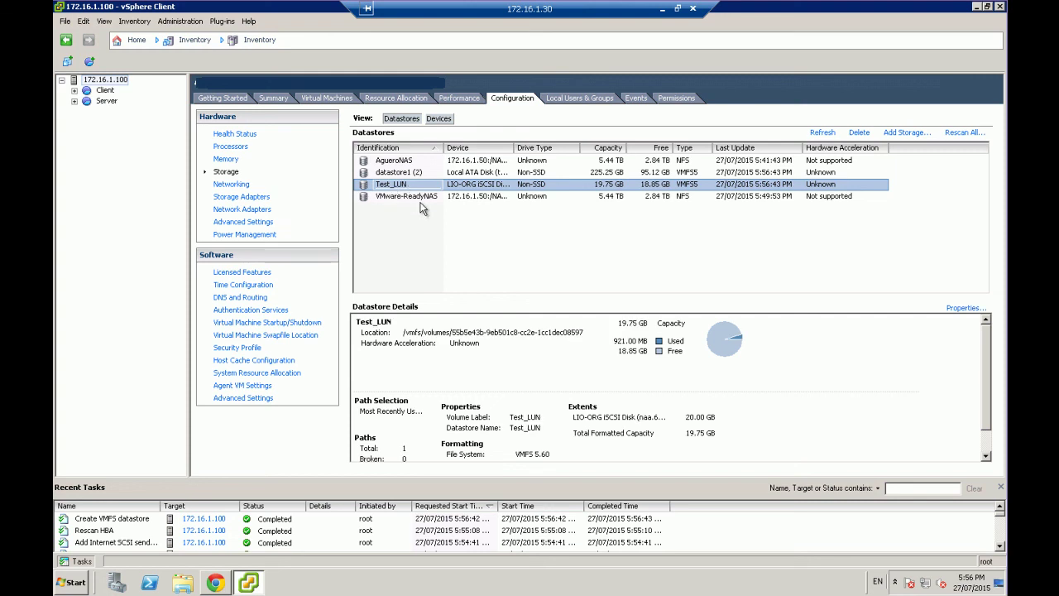